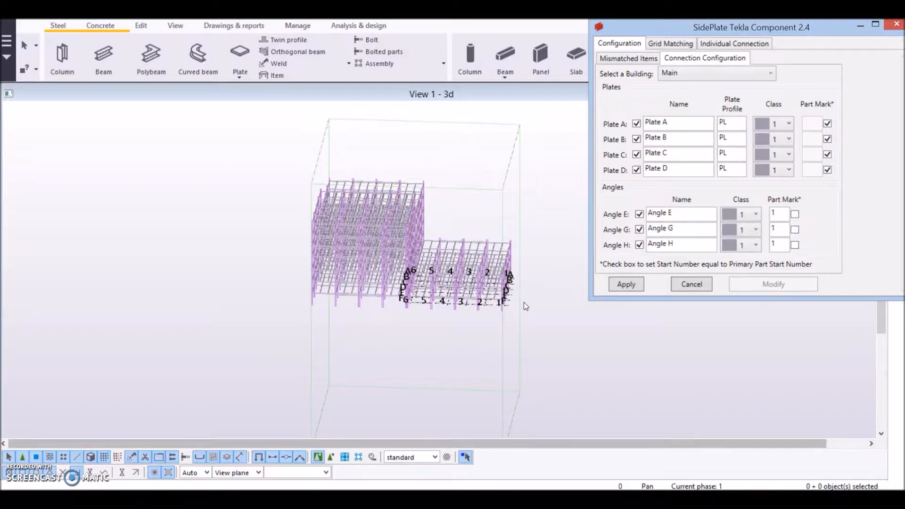
# - Select the Main building for grid matching and load its Tekla and SidePlate XML grid intersections
pyautogui.click(500, 279)
pyautogui.click(674, 43)
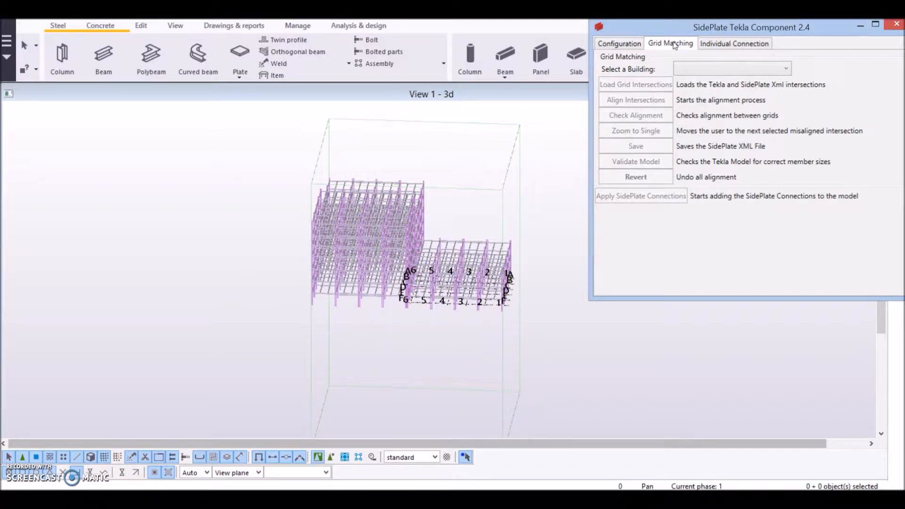
pyautogui.click(650, 220)
pyautogui.click(702, 73)
pyautogui.click(778, 69)
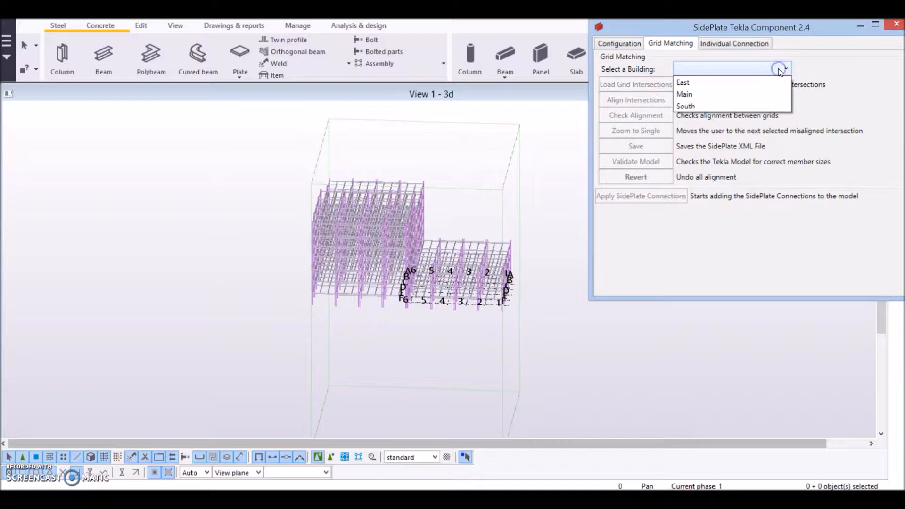
pyautogui.click(743, 96)
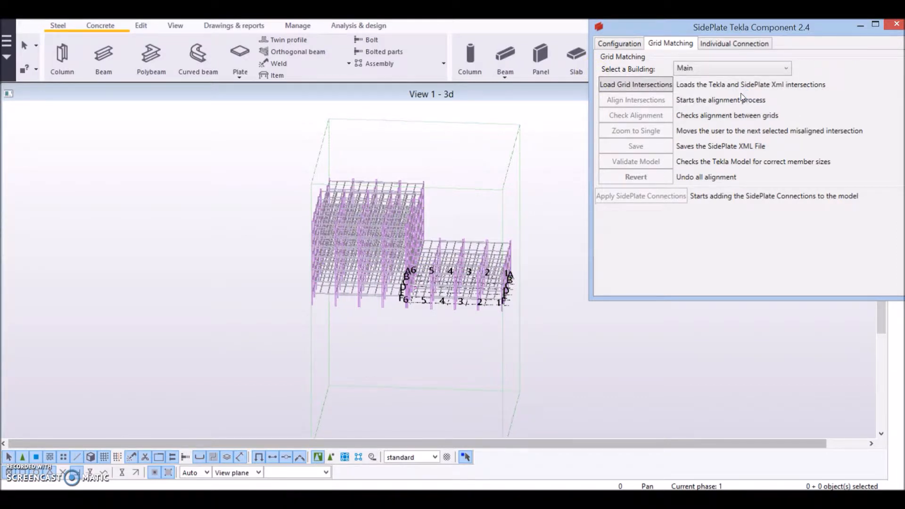
pyautogui.click(649, 90)
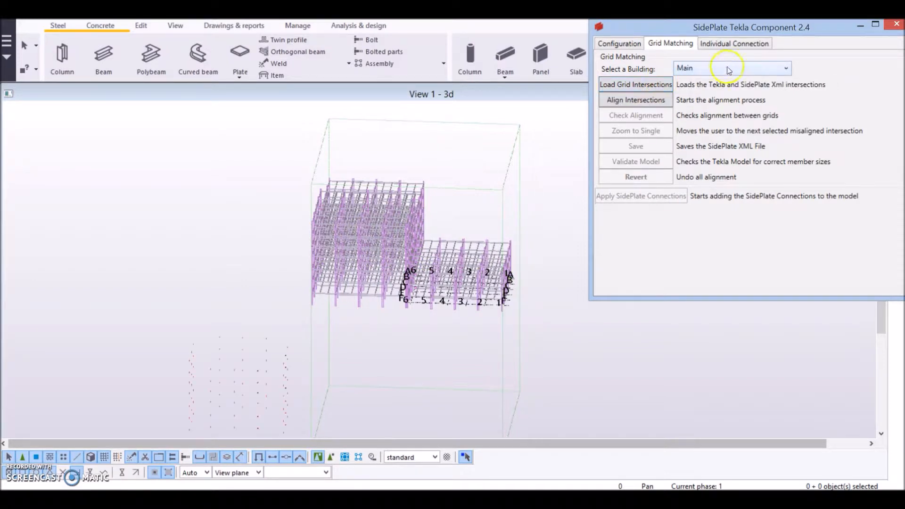
# - Start aligning intersections and pick two SidePlate XML intersection points on the Main building
pyautogui.click(454, 267)
pyautogui.moveTo(437, 303); pyautogui.dragTo(552, 153, button='middle')
pyautogui.scroll(7, 358, 293)
pyautogui.scroll(1, 369, 290)
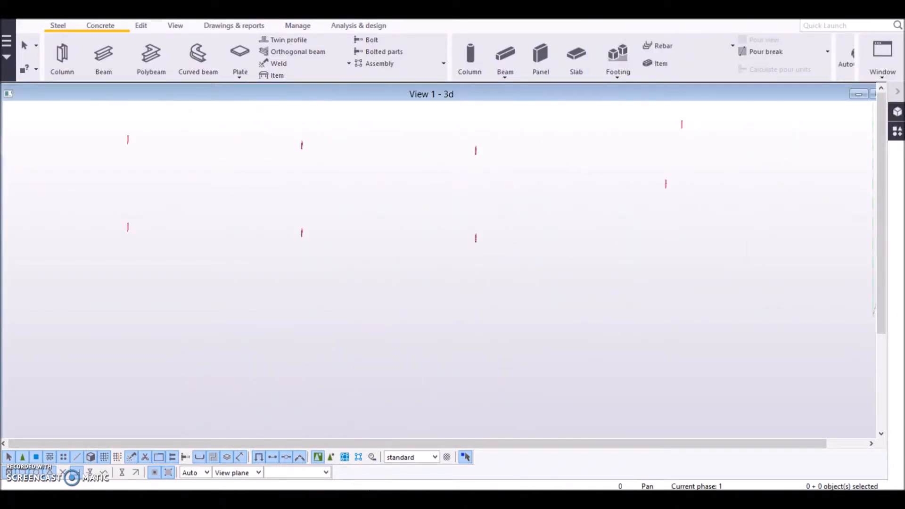
pyautogui.click(387, 498)
pyautogui.click(643, 101)
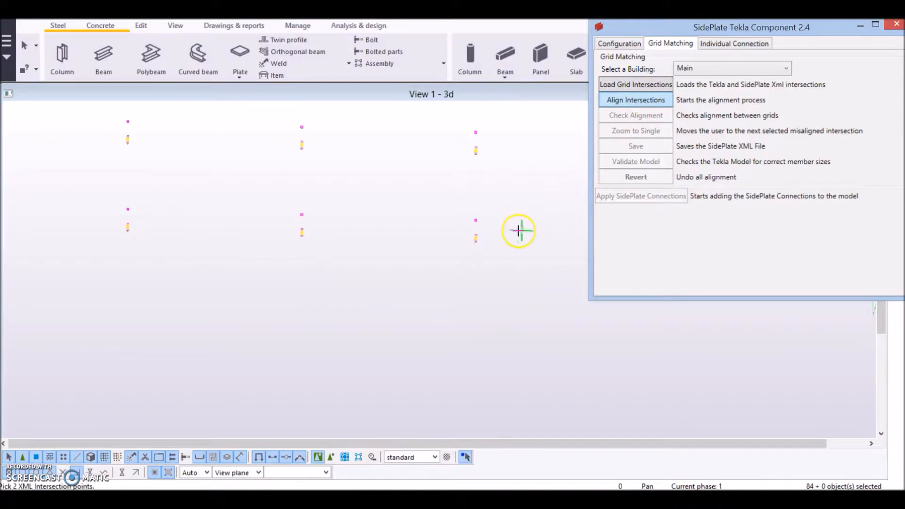
pyautogui.click(475, 238)
pyautogui.click(302, 233)
# - Pick the two matching Tekla grid intersection points to align the Main building
pyautogui.scroll(-8, 420, 250)
pyautogui.moveTo(499, 296); pyautogui.dragTo(465, 354, button='middle')
pyautogui.scroll(8, 415, 326)
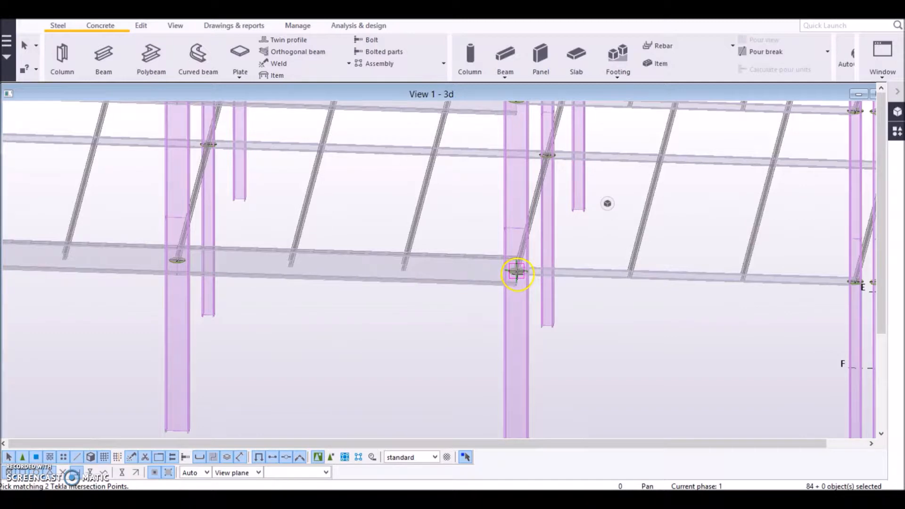
pyautogui.click(516, 273)
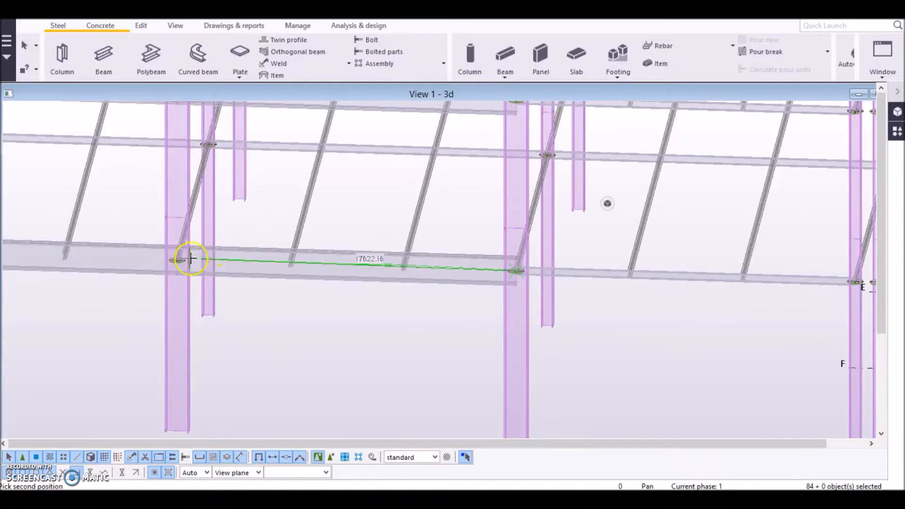
pyautogui.click(187, 269)
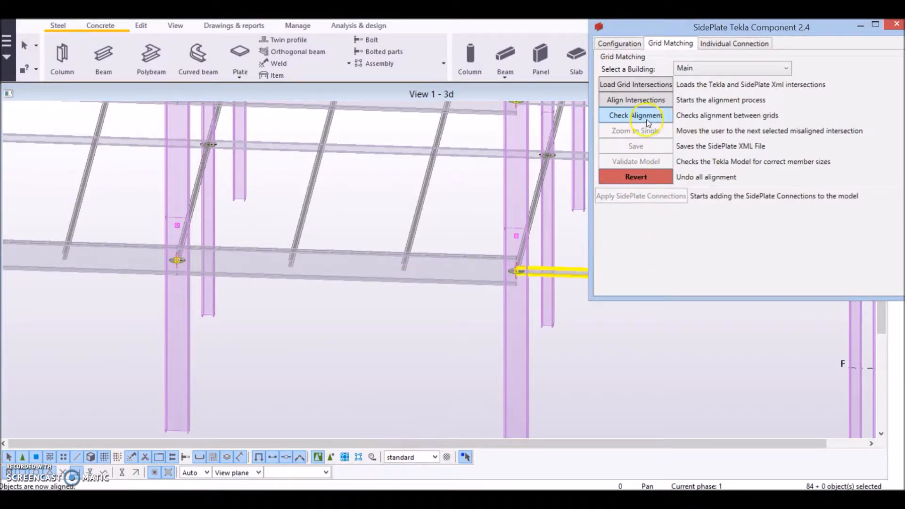
# - Check the alignment between grids and save the SidePlate XML file
pyautogui.click(649, 124)
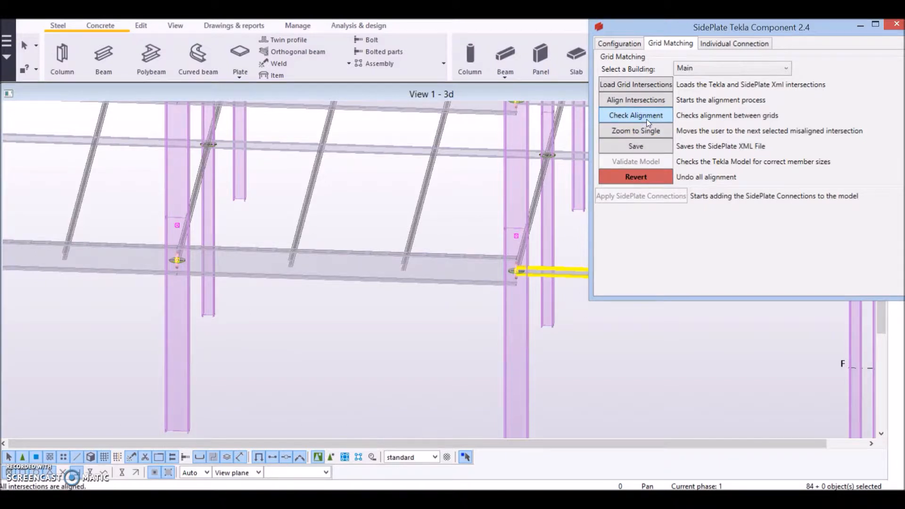
pyautogui.click(650, 147)
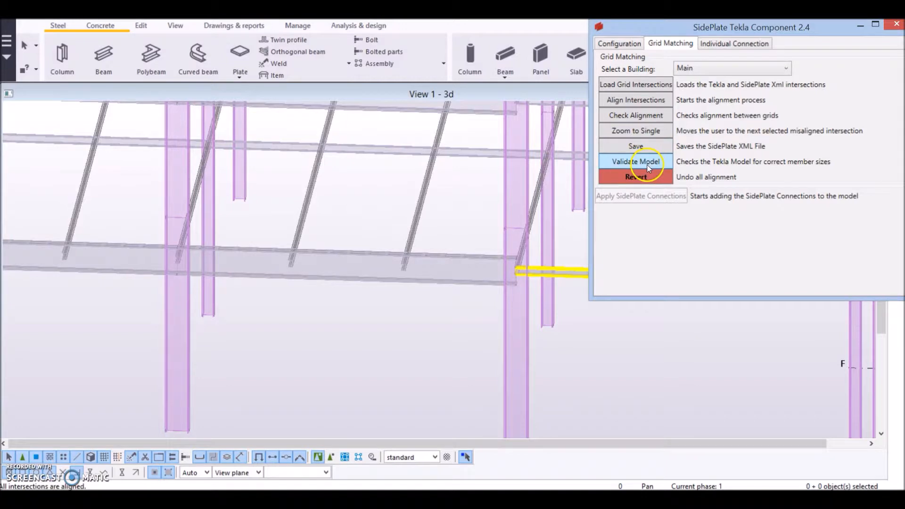
# - Validate the model's member sizes, then apply the SidePlate connections to the Main building
pyautogui.click(649, 165)
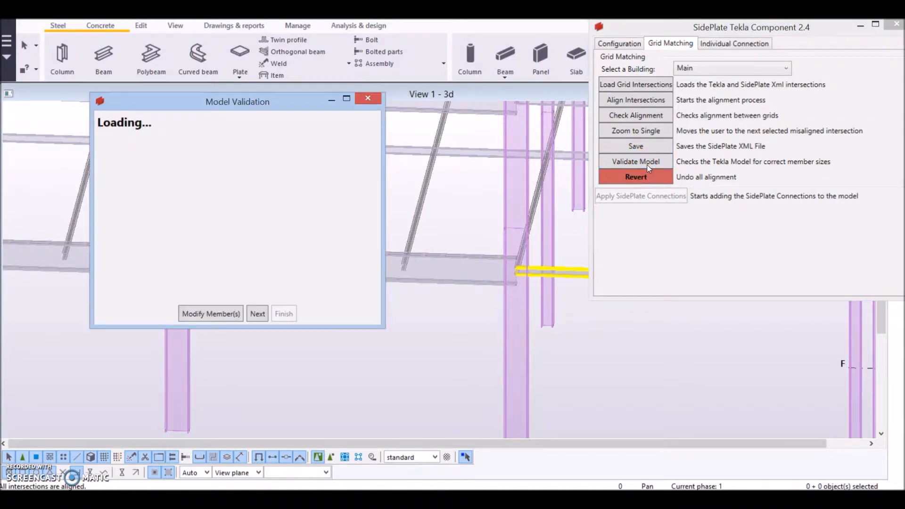
pyautogui.click(561, 291)
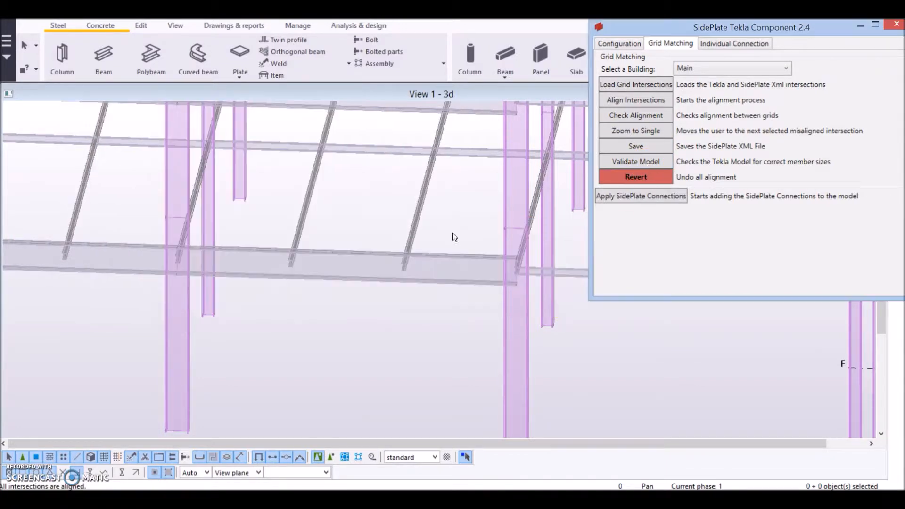
pyautogui.click(650, 200)
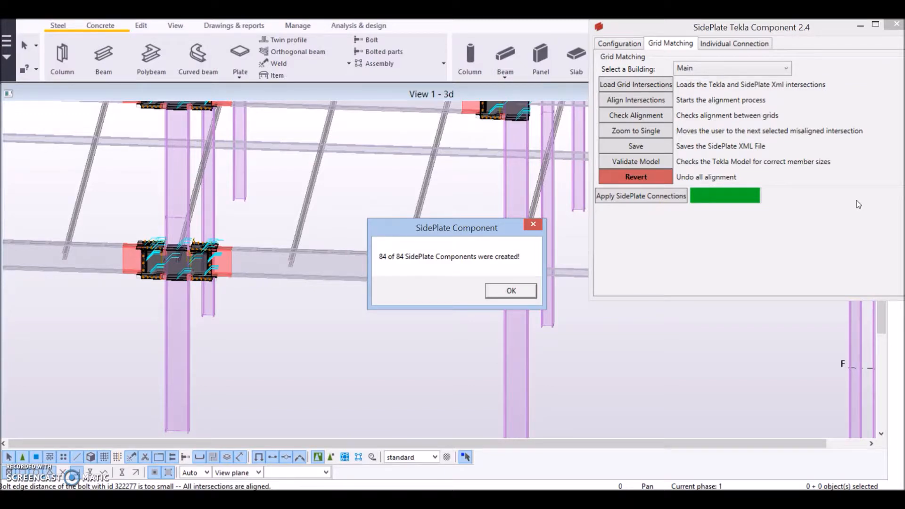
pyautogui.click(529, 288)
# - Select three SidePlate connections along the beam line and open their connection properties
pyautogui.click(326, 315)
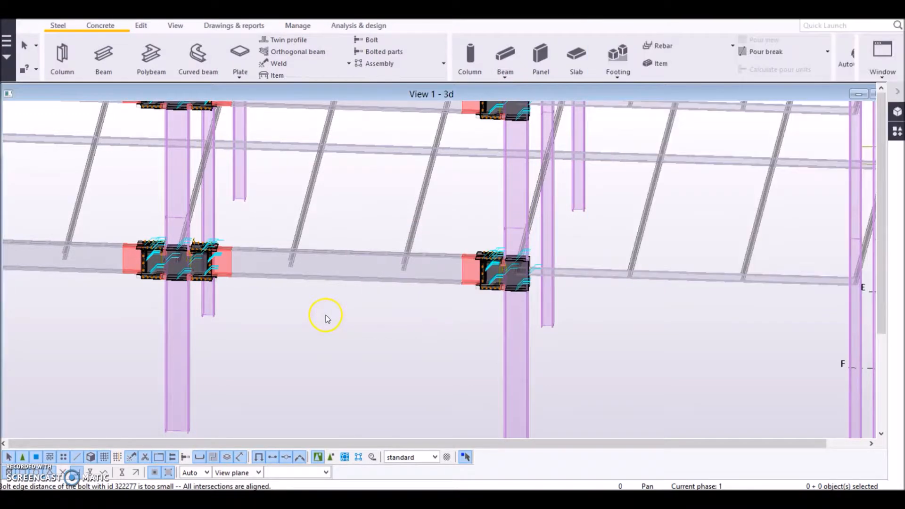
pyautogui.moveTo(327, 315); pyautogui.dragTo(547, 368, button='middle')
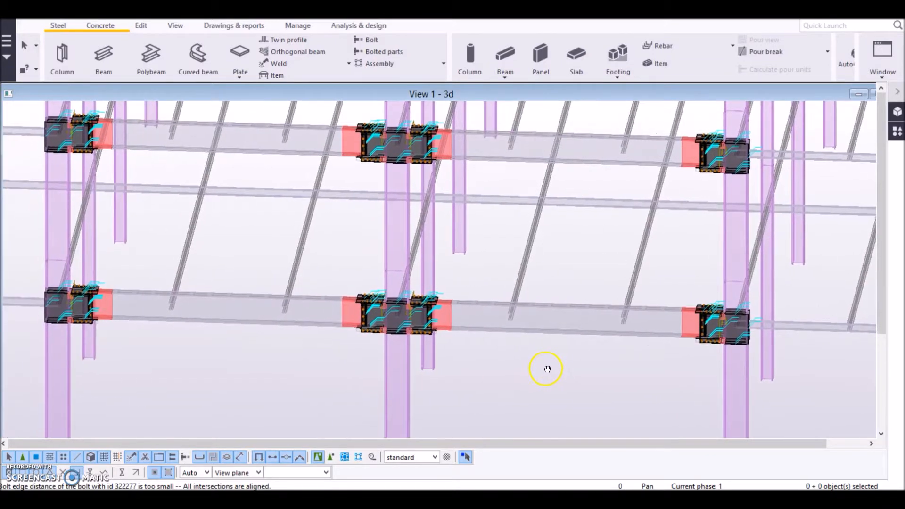
pyautogui.click(423, 499)
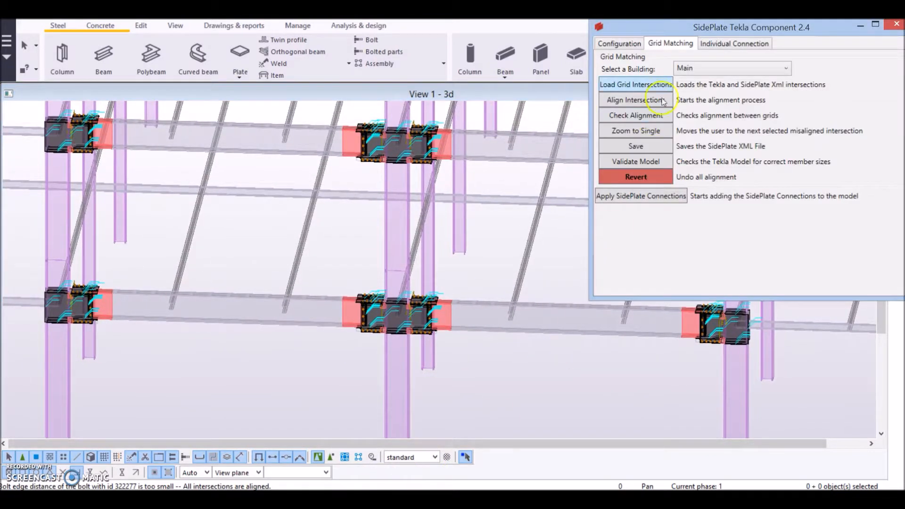
pyautogui.click(635, 45)
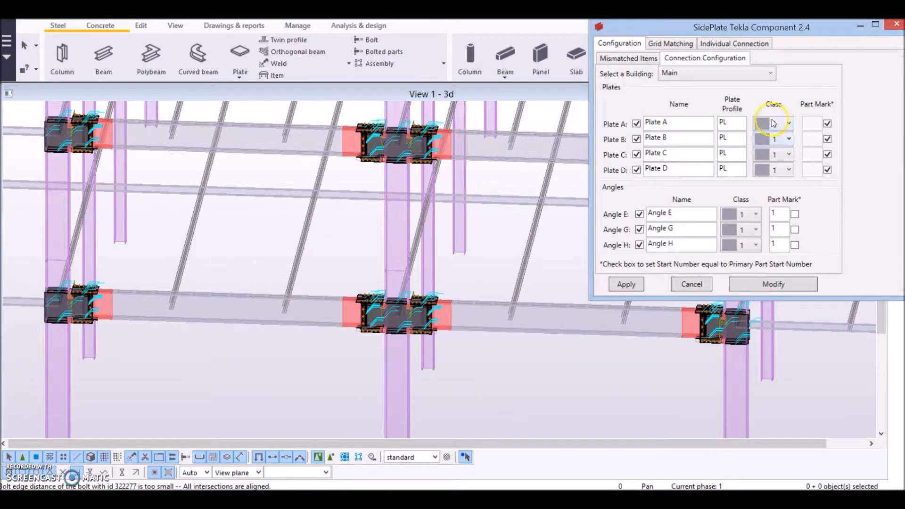
pyautogui.click(494, 174)
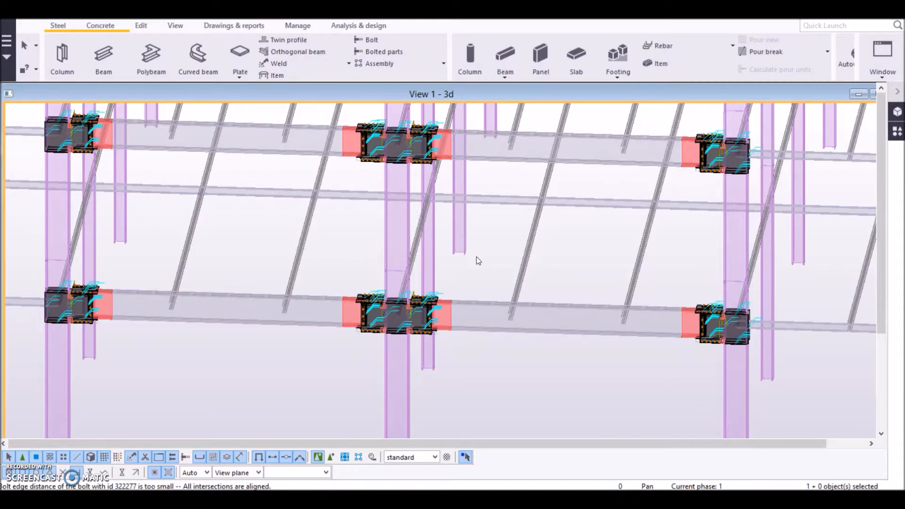
pyautogui.click(719, 313)
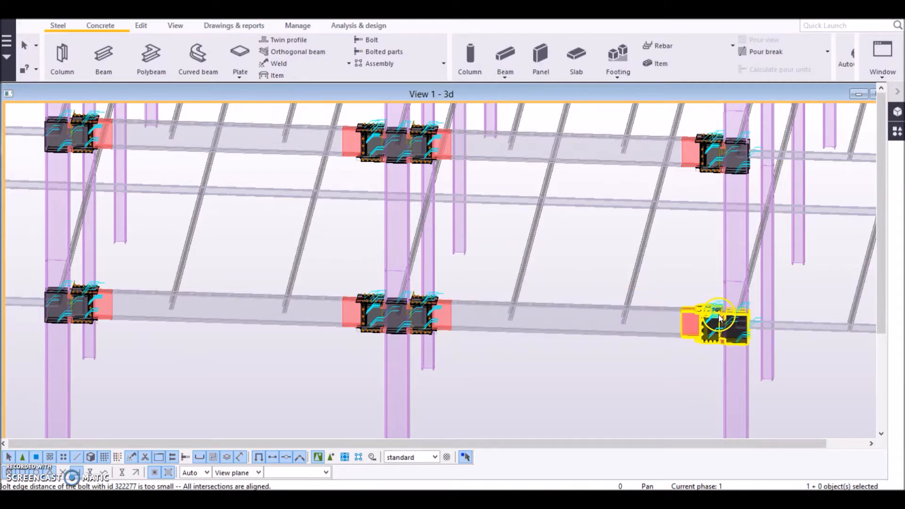
pyautogui.keyDown('ctrl'); pyautogui.click(374, 323); pyautogui.keyUp('ctrl')
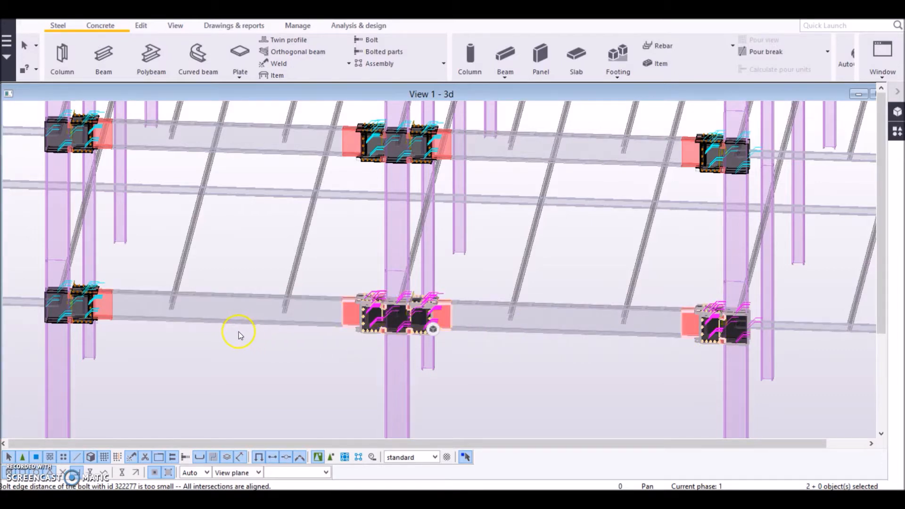
pyautogui.keyDown('ctrl'); pyautogui.doubleClick(86, 299); pyautogui.keyUp('ctrl')
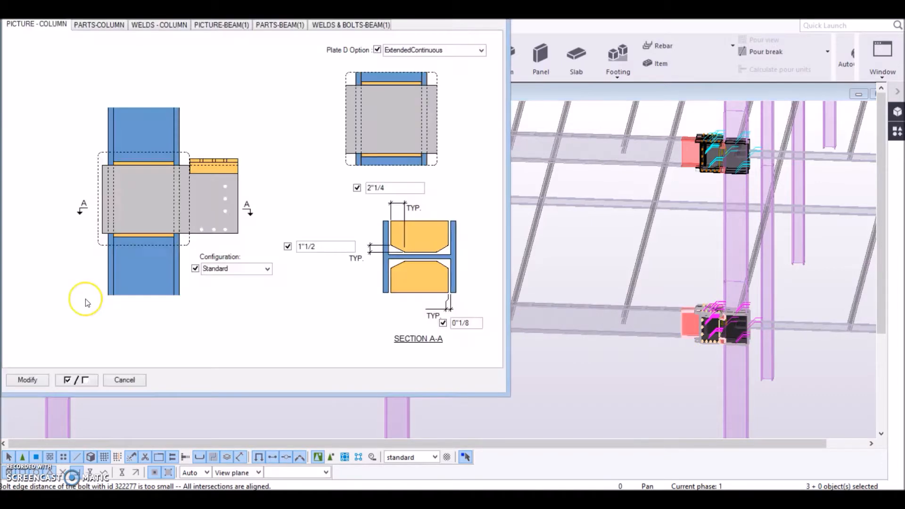
# - Clear all option checkboxes in the SidePlate connection properties, modify the selected connections, and close the dialog
pyautogui.click(296, 113)
pyautogui.moveTo(357, 13); pyautogui.dragTo(505, 85)
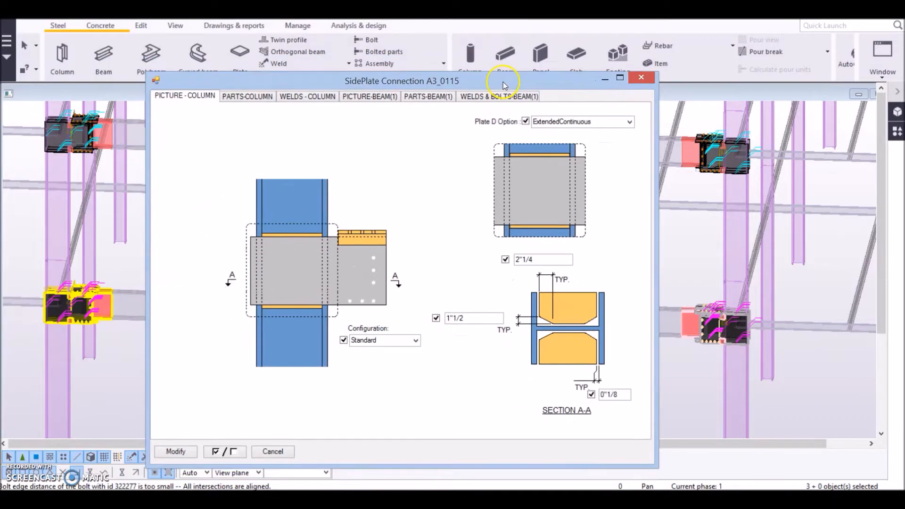
pyautogui.click(225, 451)
pyautogui.click(174, 451)
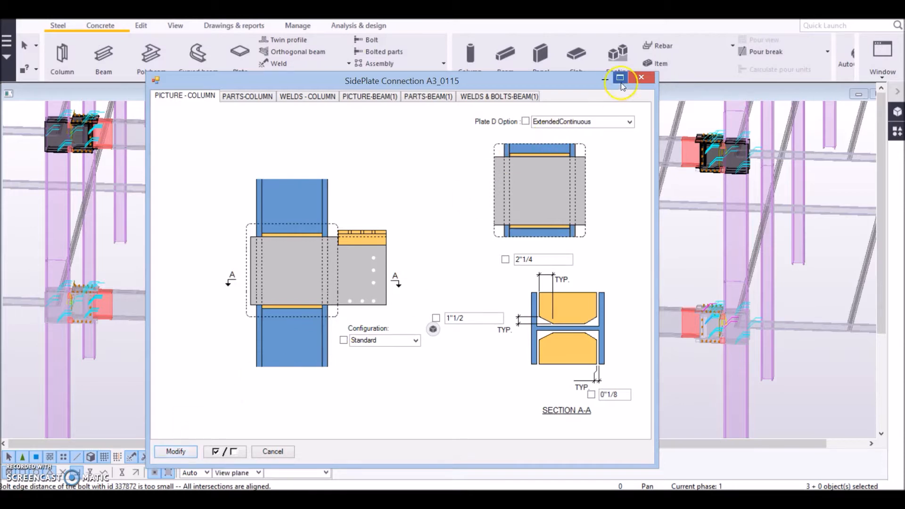
pyautogui.click(642, 78)
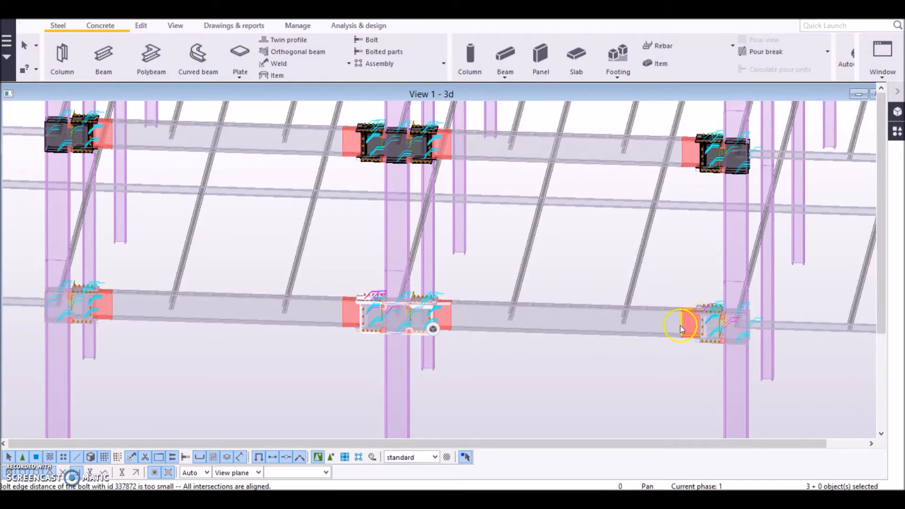
# - Select the East building for grid matching and load its grid intersections
pyautogui.scroll(-10, 680, 326)
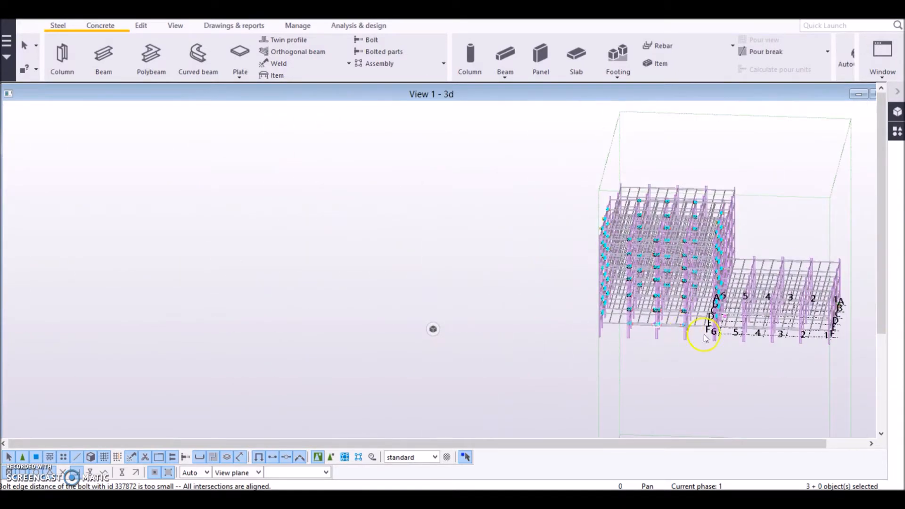
pyautogui.keyDown('ctrl'); pyautogui.moveTo(757, 332); pyautogui.dragTo(493, 385, button='middle'); pyautogui.keyUp('ctrl')
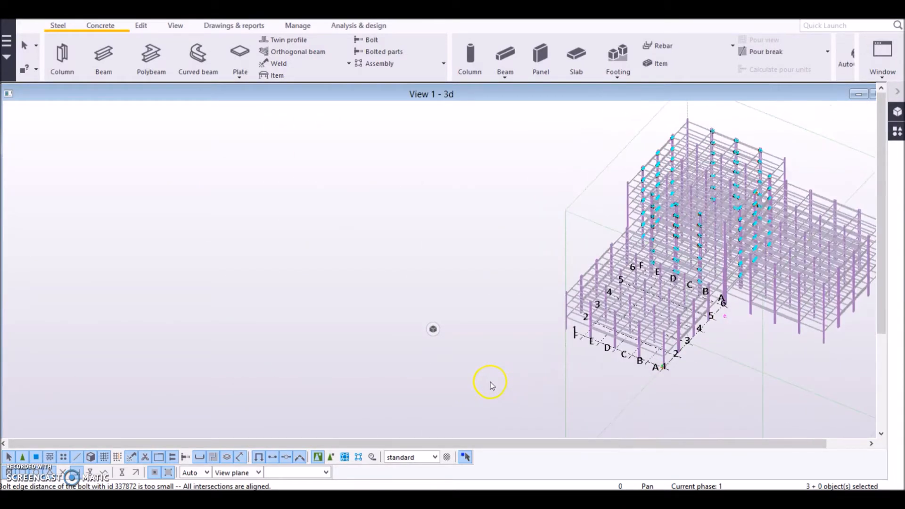
pyautogui.moveTo(706, 366); pyautogui.dragTo(394, 347, button='middle')
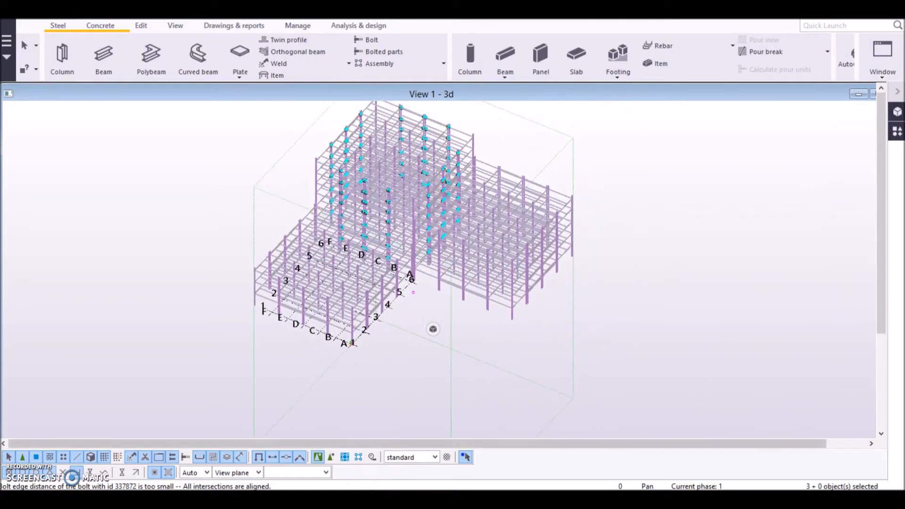
pyautogui.hotkey('alt', 'Tab')
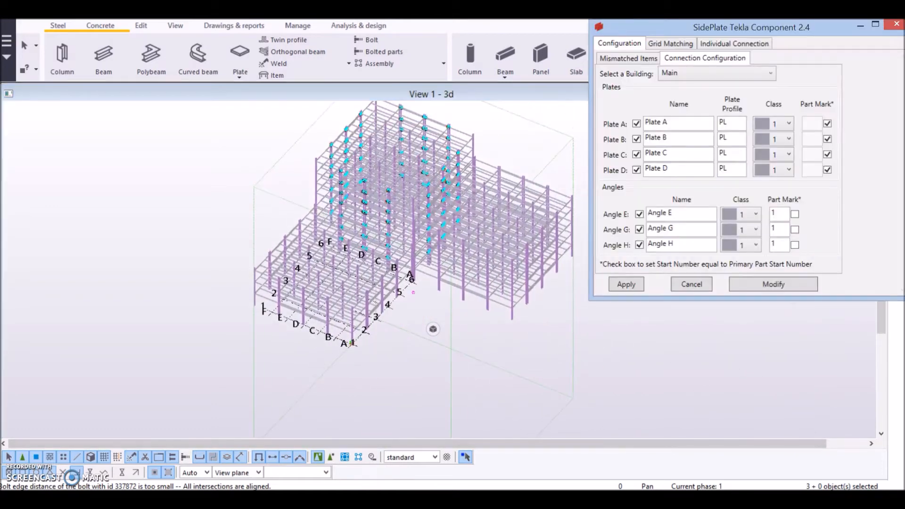
pyautogui.click(674, 42)
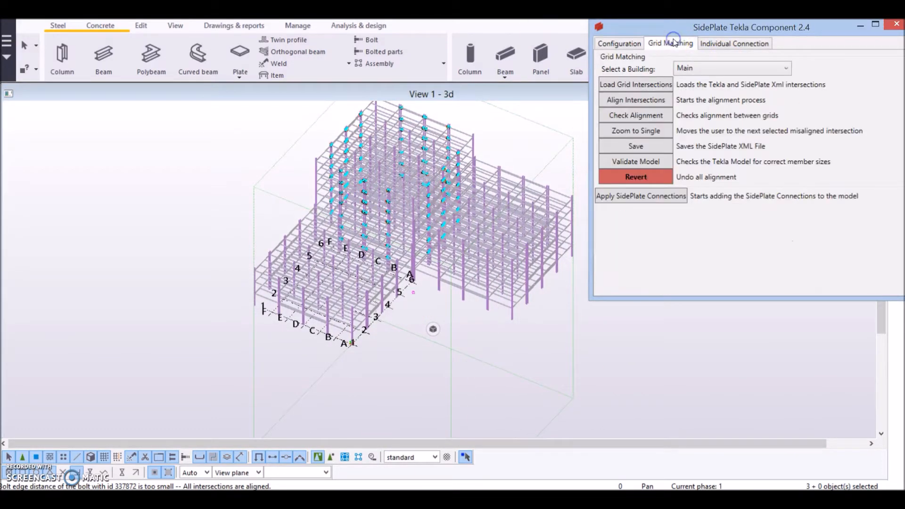
pyautogui.click(730, 71)
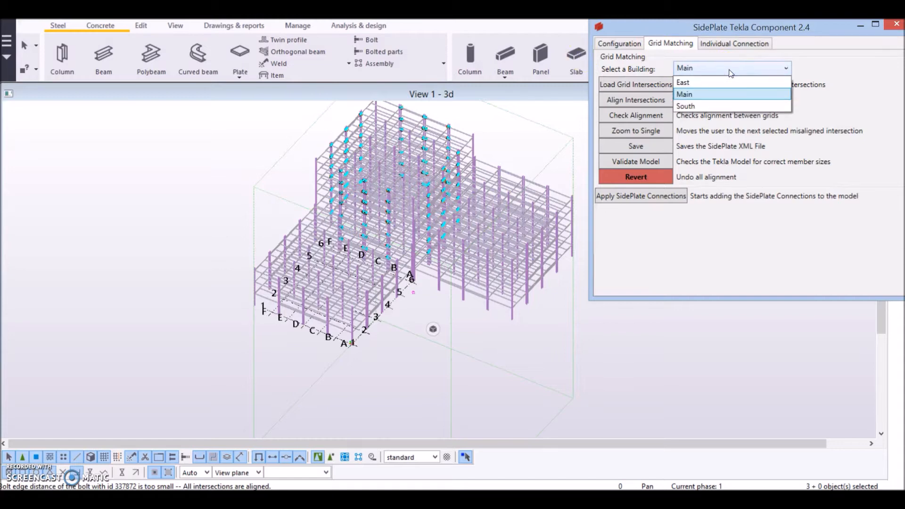
pyautogui.click(702, 107)
pyautogui.click(706, 83)
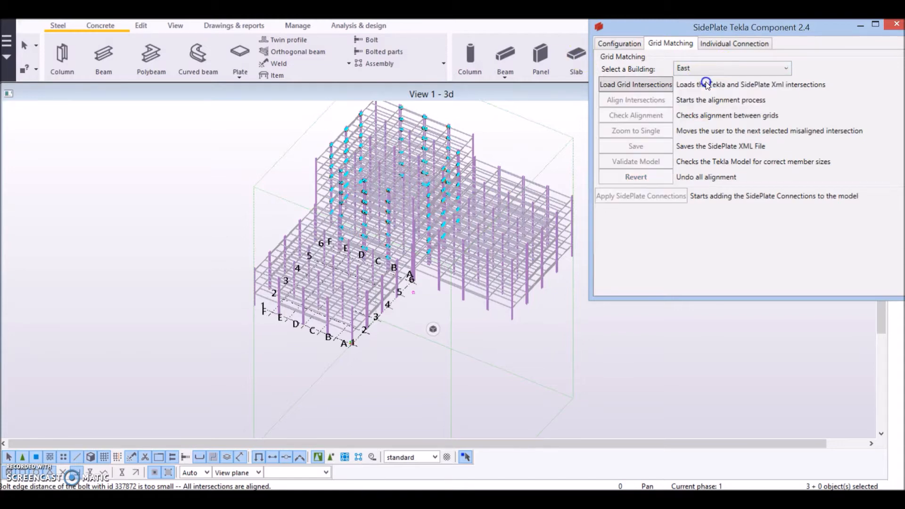
pyautogui.click(650, 87)
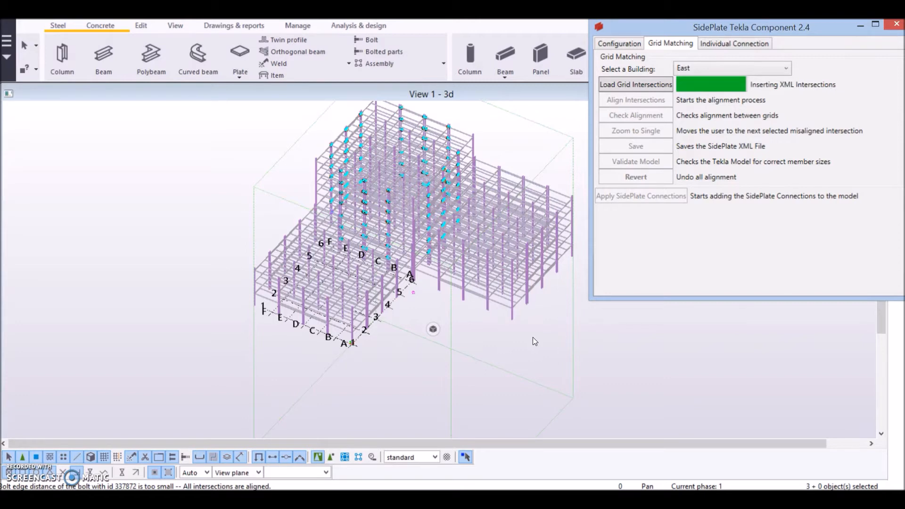
# - Start aligning intersections for the East building and pick two SidePlate XML intersection points
pyautogui.moveTo(533, 337); pyautogui.dragTo(523, 274, button='middle')
pyautogui.keyDown('ctrl'); pyautogui.moveTo(369, 341); pyautogui.dragTo(389, 303, button='middle'); pyautogui.keyUp('ctrl')
pyautogui.scroll(8, 367, 340)
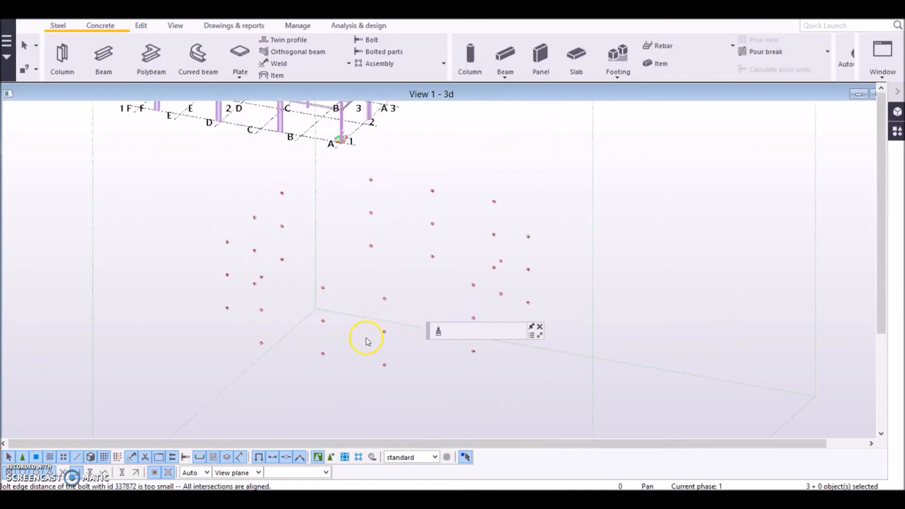
pyautogui.click(362, 498)
pyautogui.click(636, 100)
pyautogui.click(432, 325)
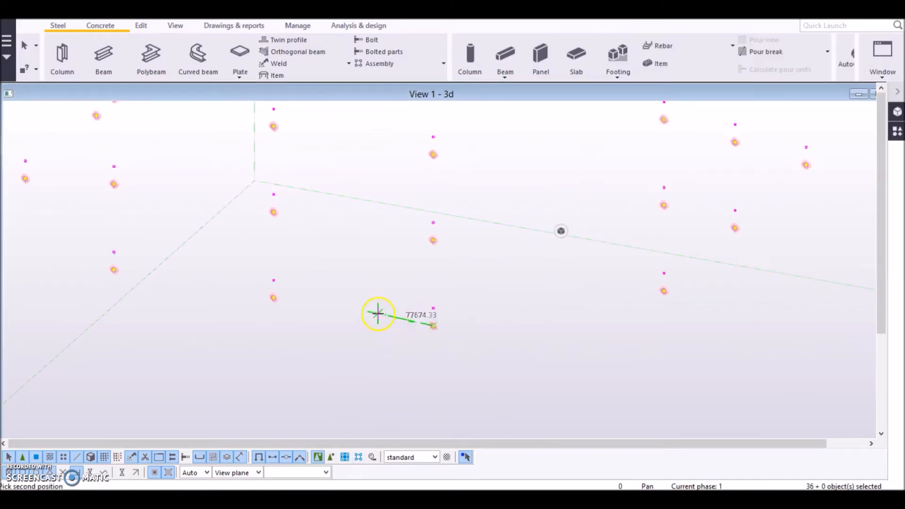
pyautogui.click(273, 297)
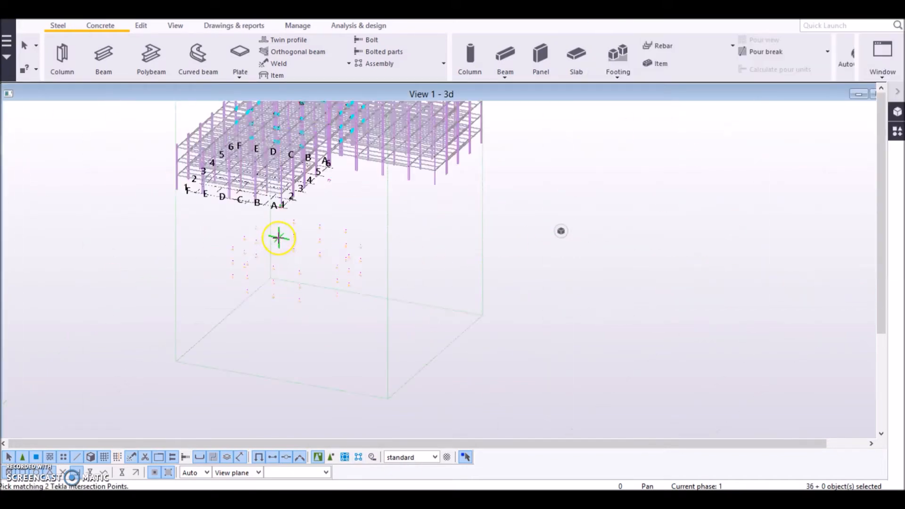
# - Pick the two matching Tekla grid intersection points on the East building's beams
pyautogui.scroll(8, 279, 239)
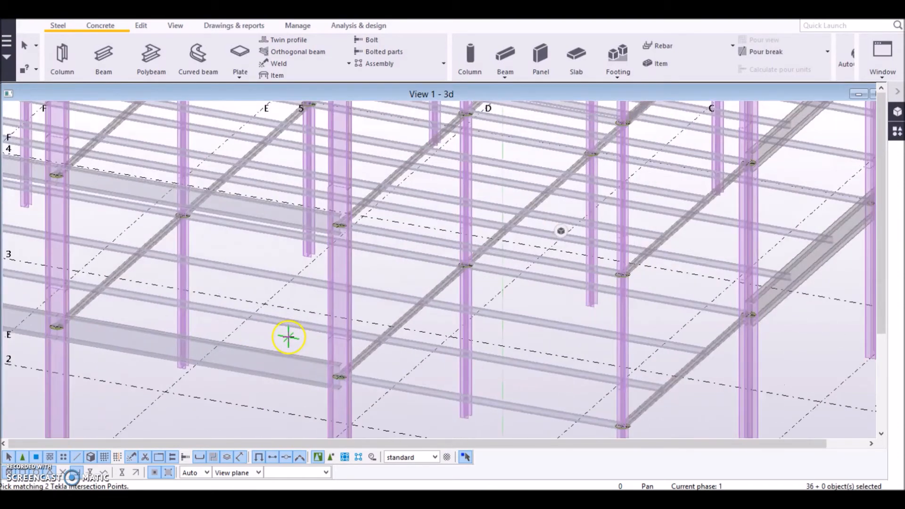
pyautogui.moveTo(288, 337); pyautogui.dragTo(459, 281, button='middle')
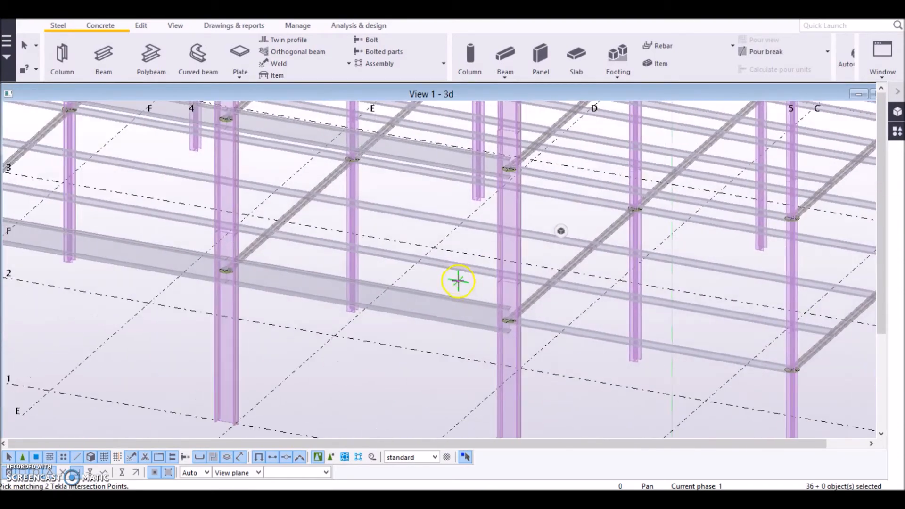
pyautogui.click(503, 321)
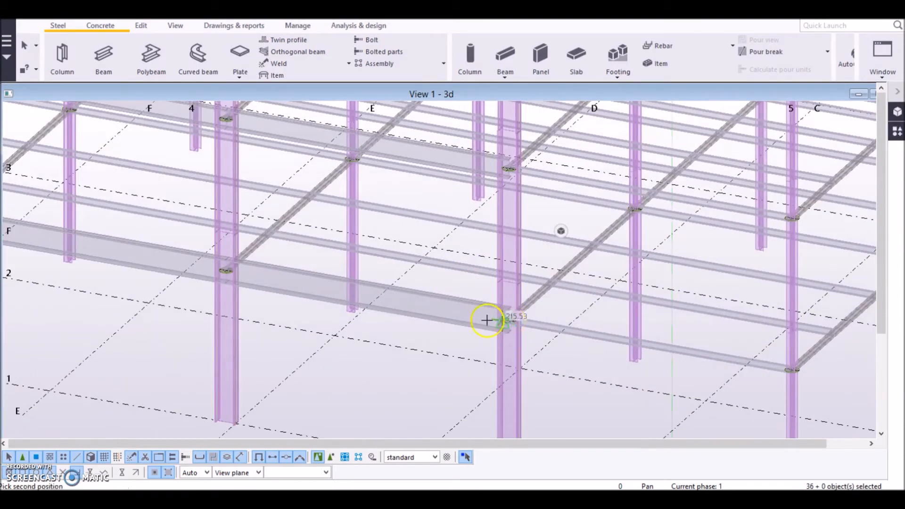
pyautogui.click(228, 269)
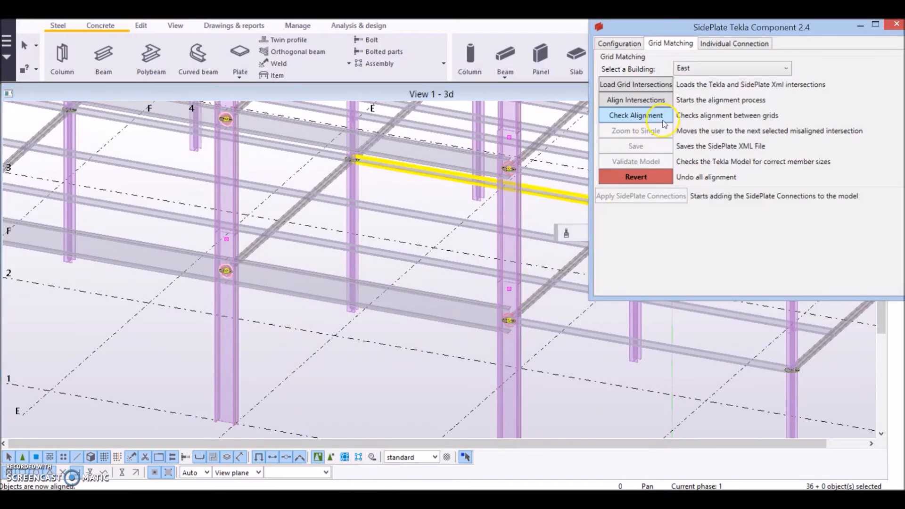
# - Check the alignment between the grids and save the SidePlate XML file
pyautogui.click(664, 124)
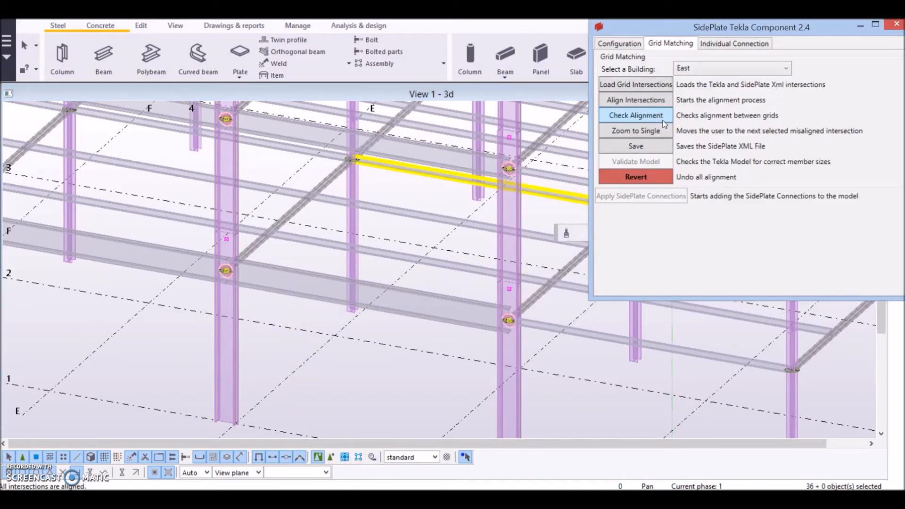
pyautogui.click(656, 147)
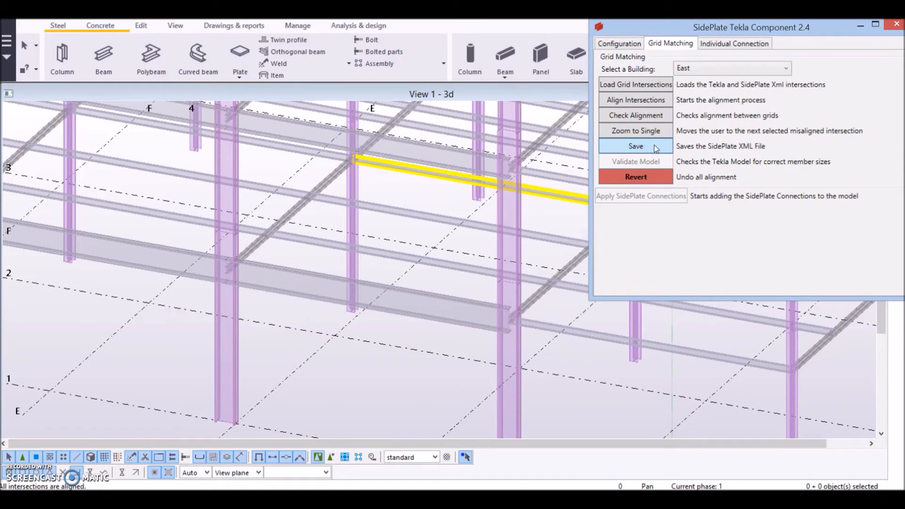
# - Validate the model's member sizes, then apply the SidePlate connections to the East building
pyautogui.click(654, 163)
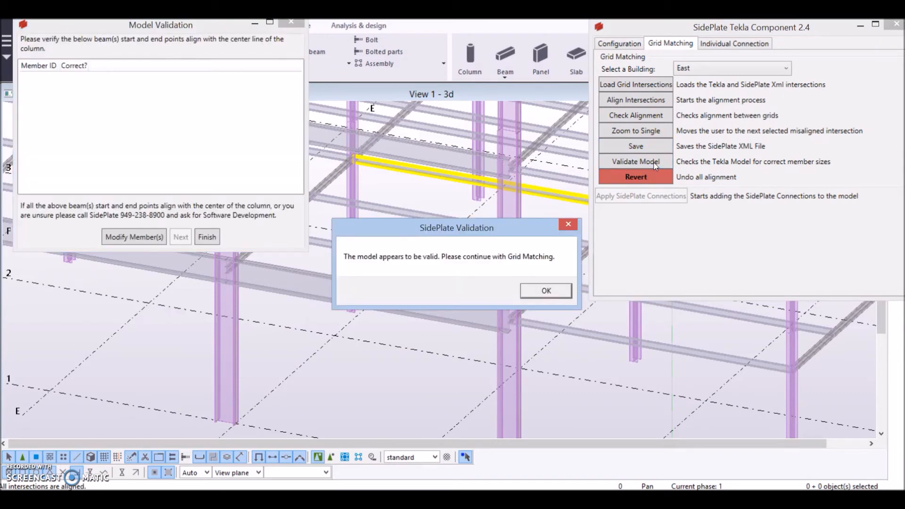
pyautogui.click(541, 288)
pyautogui.click(640, 199)
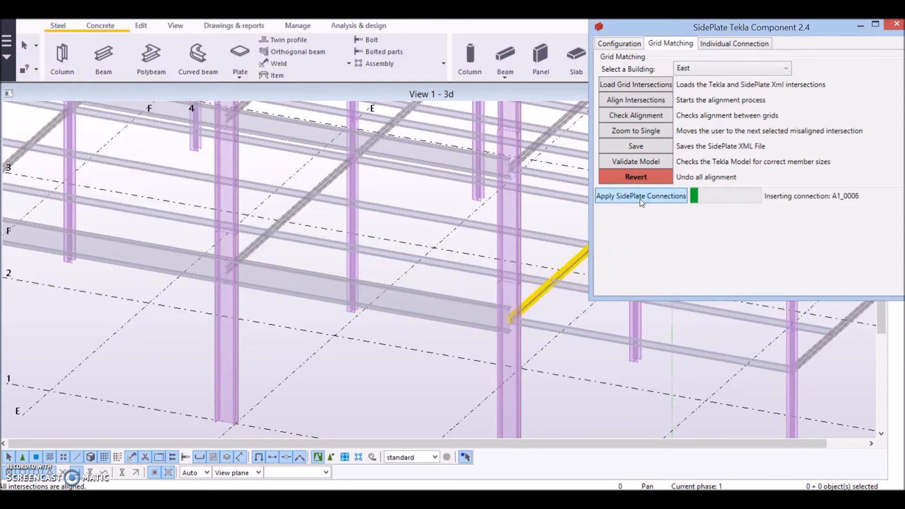
# - Inspect the inserted SidePlate connections at the East building's column–beam joints
pyautogui.click(511, 289)
pyautogui.click(289, 280)
pyautogui.moveTo(290, 280); pyautogui.dragTo(466, 304, button='middle')
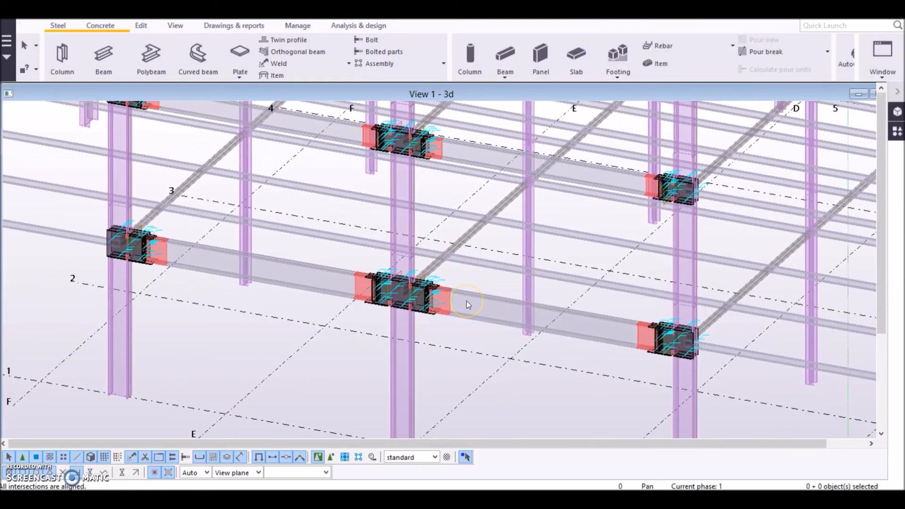